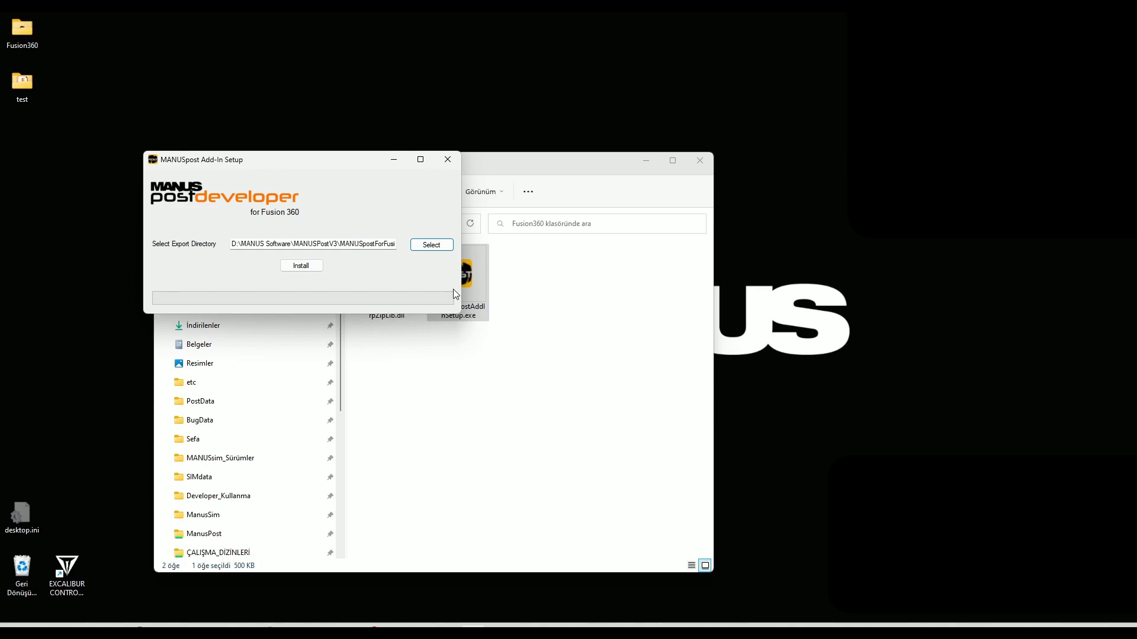
Install the MANUSpost add-in to the set export directory and open its installed folder inside D:\MANUSSoftware\MANUSPostV3
left_click(305, 270)
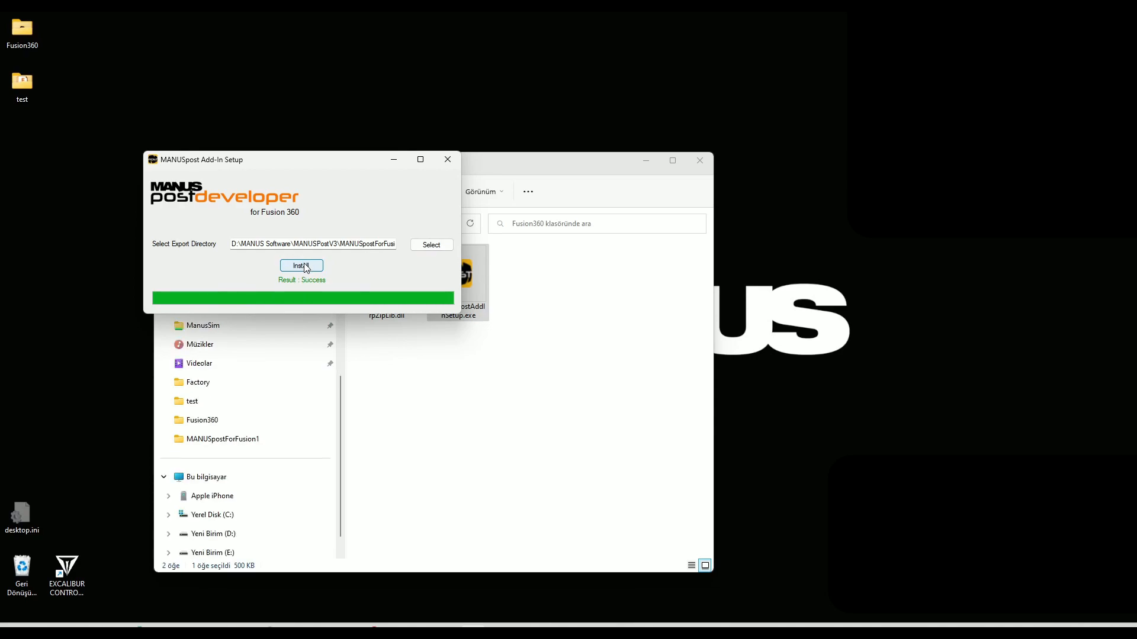
left_click(220, 533)
double_click(392, 468)
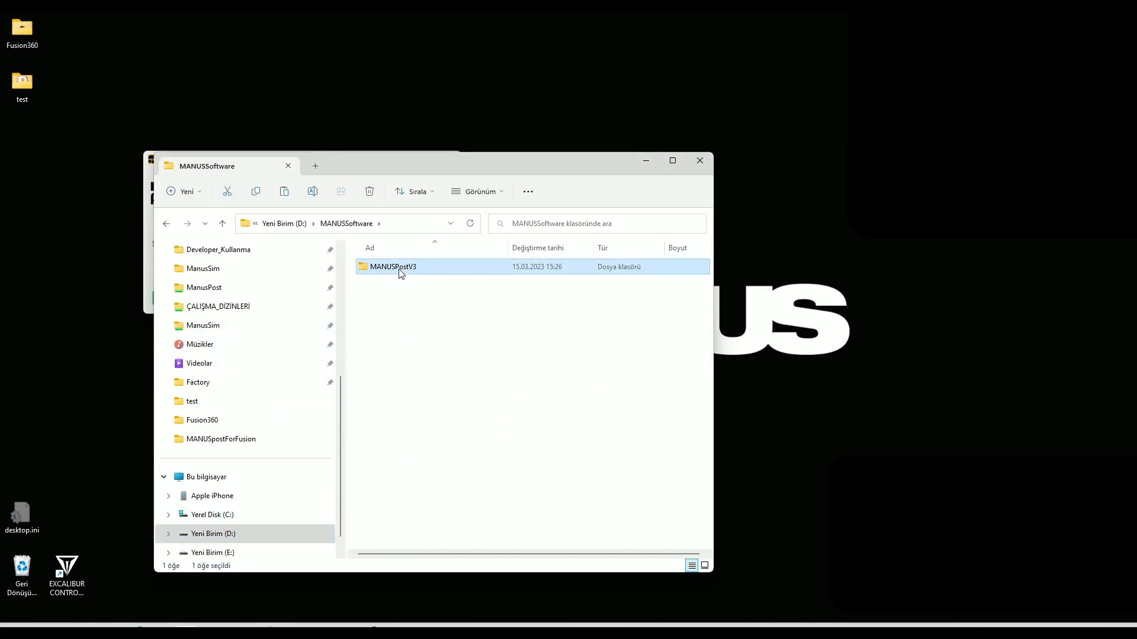
double_click(398, 268)
double_click(402, 341)
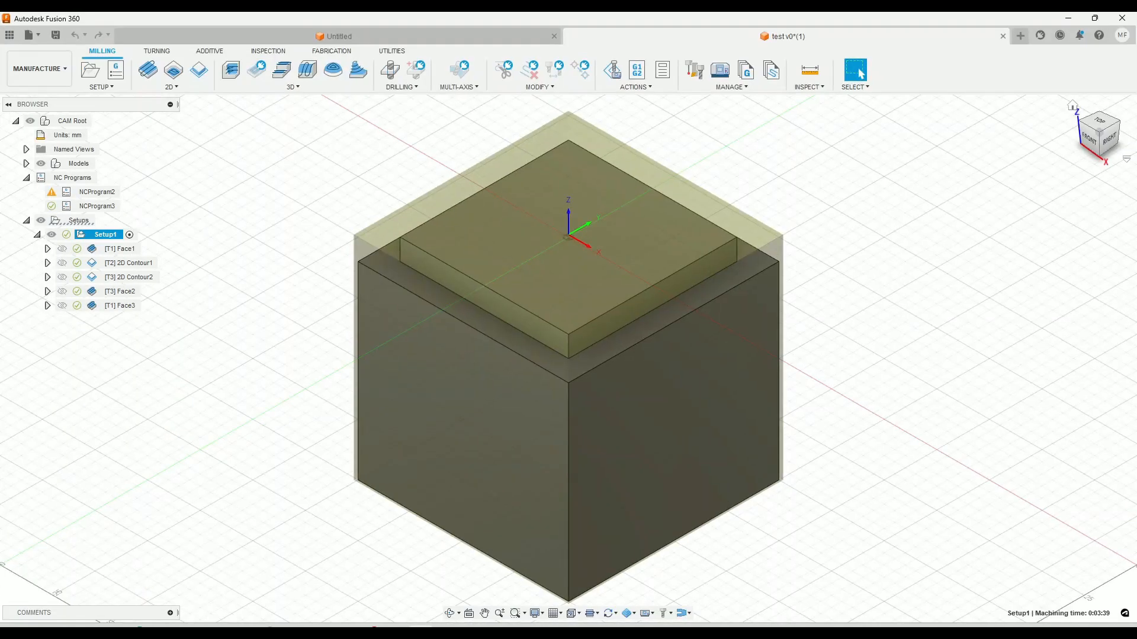
In Fusion 360, add the folder D:\MANUSSoftware\MANUSPostV3\MANUSpostForFusion to My Add-Ins
left_click(392, 51)
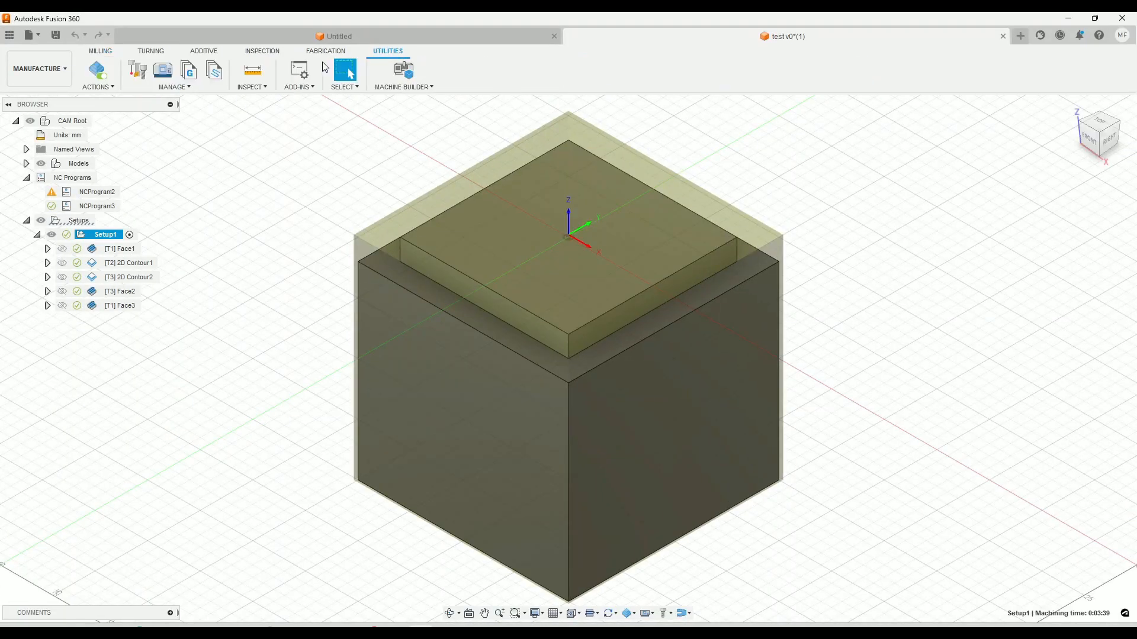
left_click(302, 72)
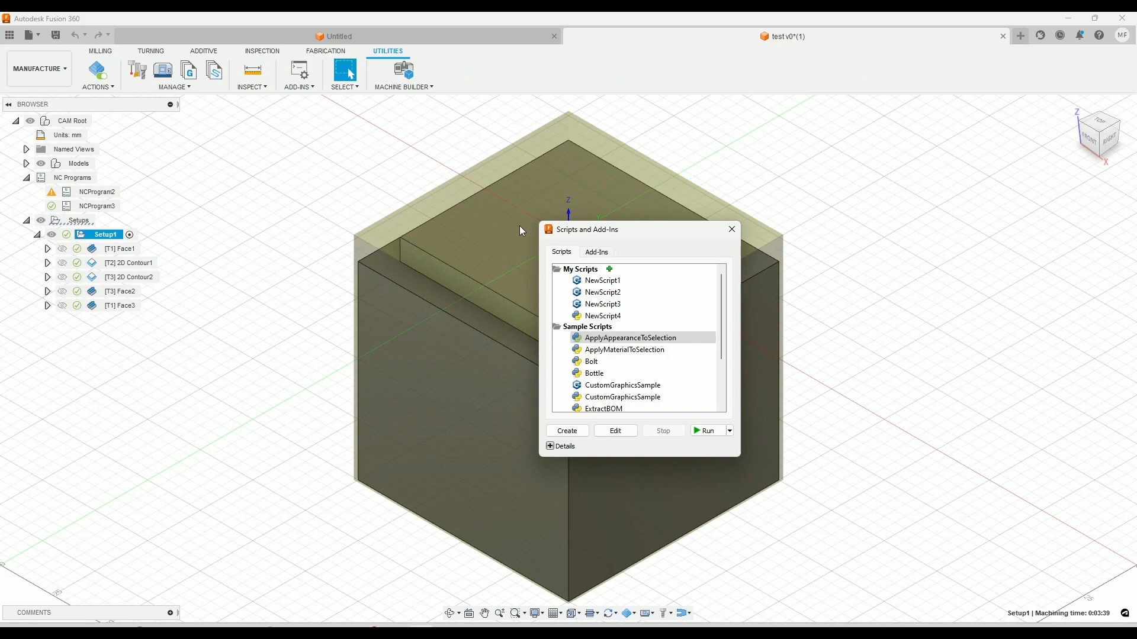
left_click(598, 253)
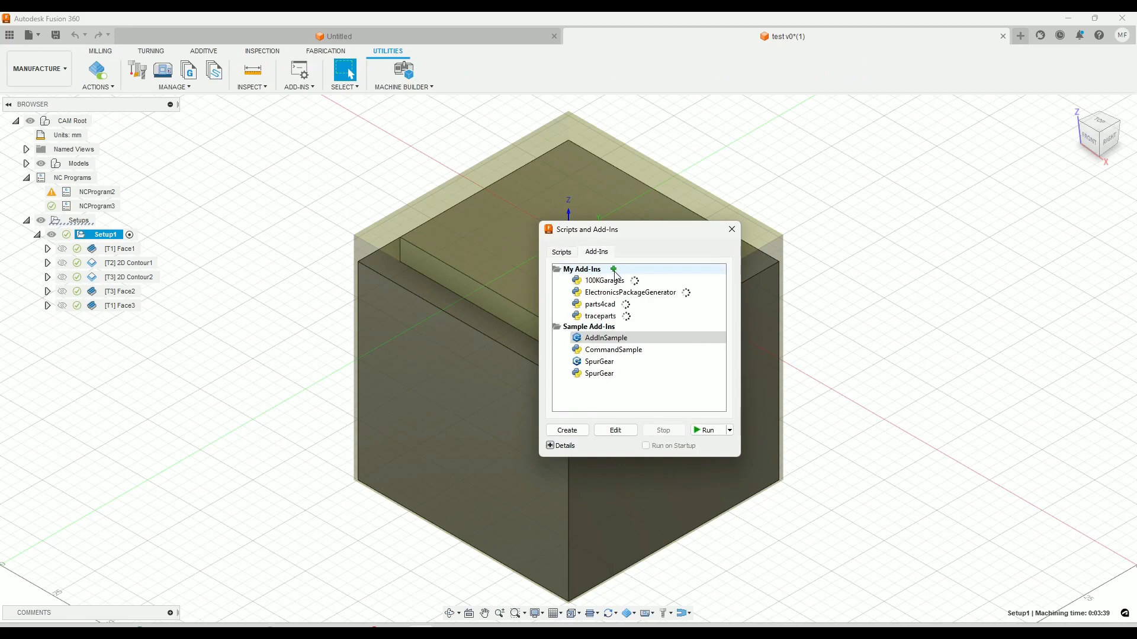
left_click(614, 270)
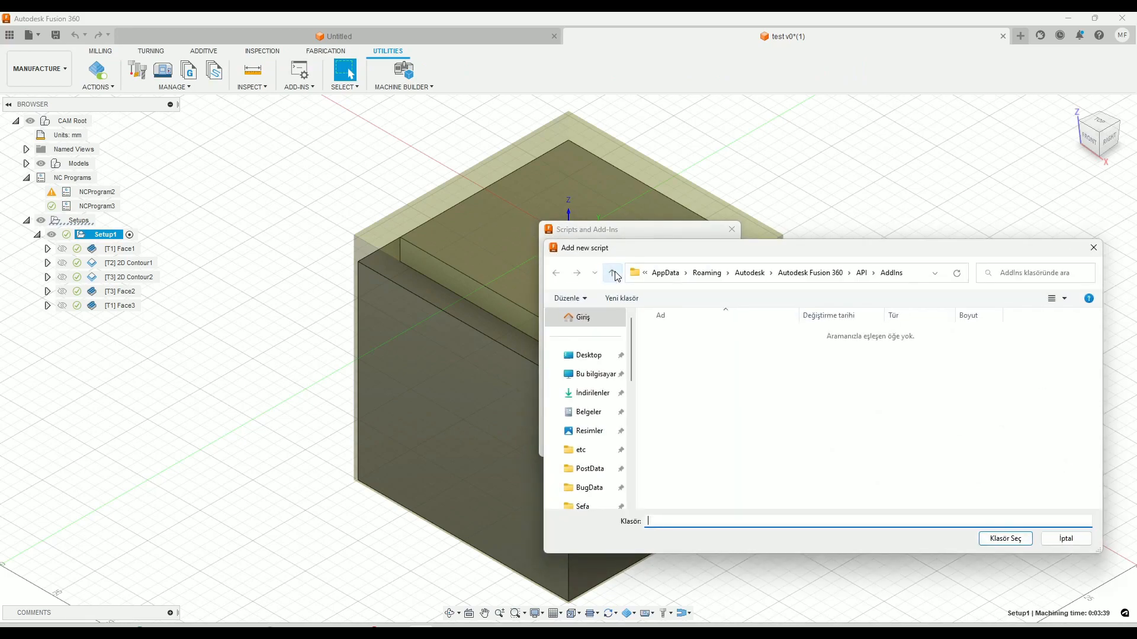
left_click(589, 374)
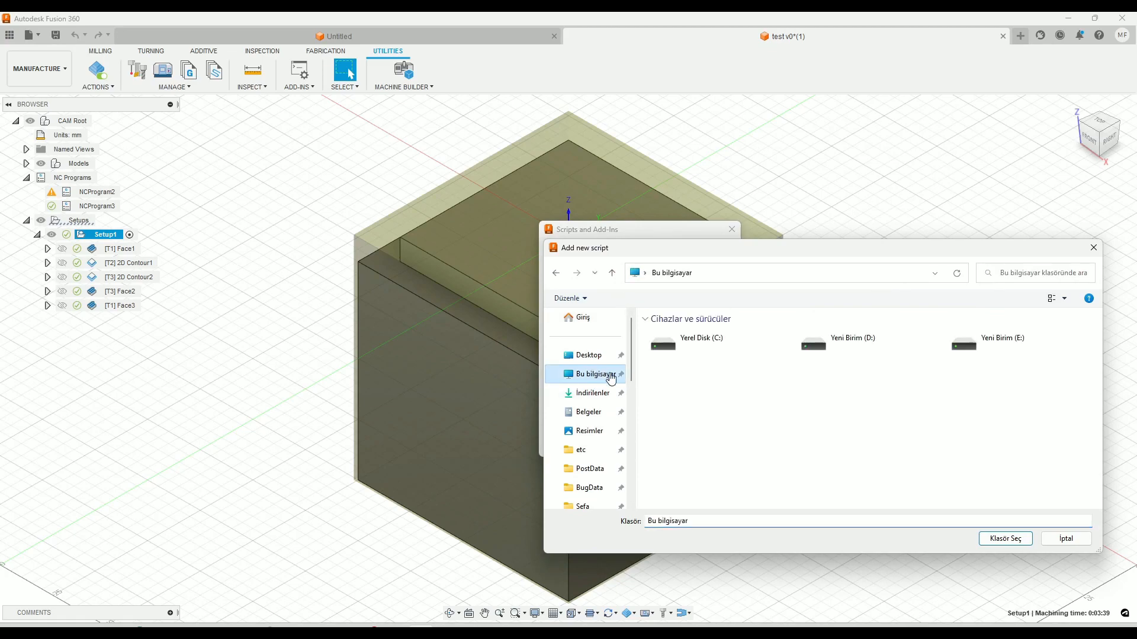
double_click(827, 358)
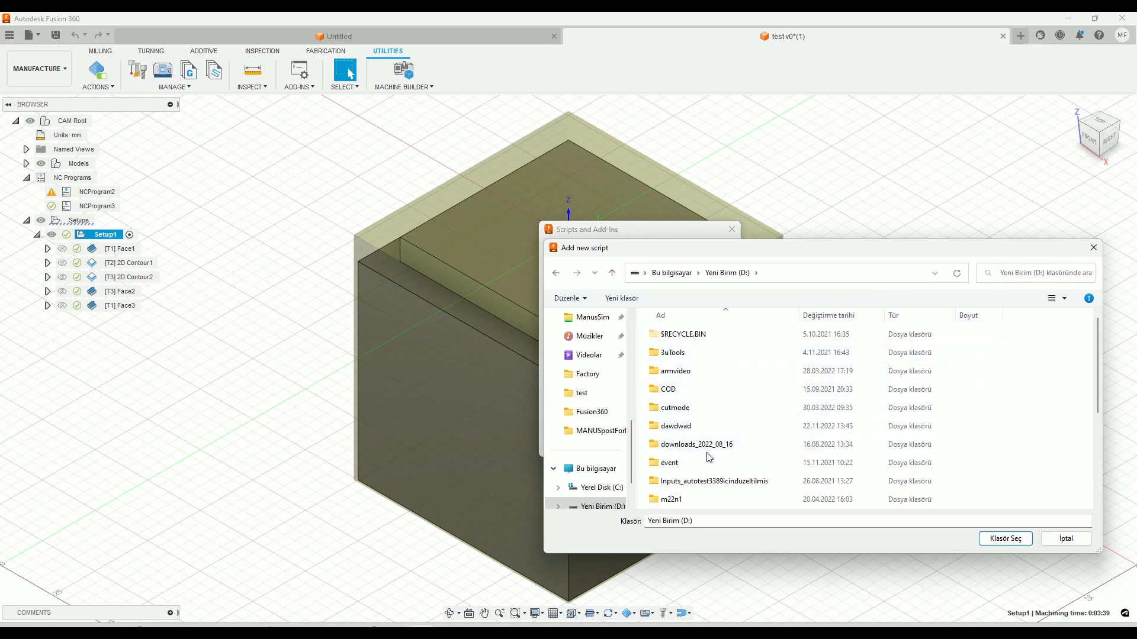
scroll(709, 461, "down", 1)
double_click(699, 372)
left_click(699, 335)
double_click(699, 337)
double_click(702, 392)
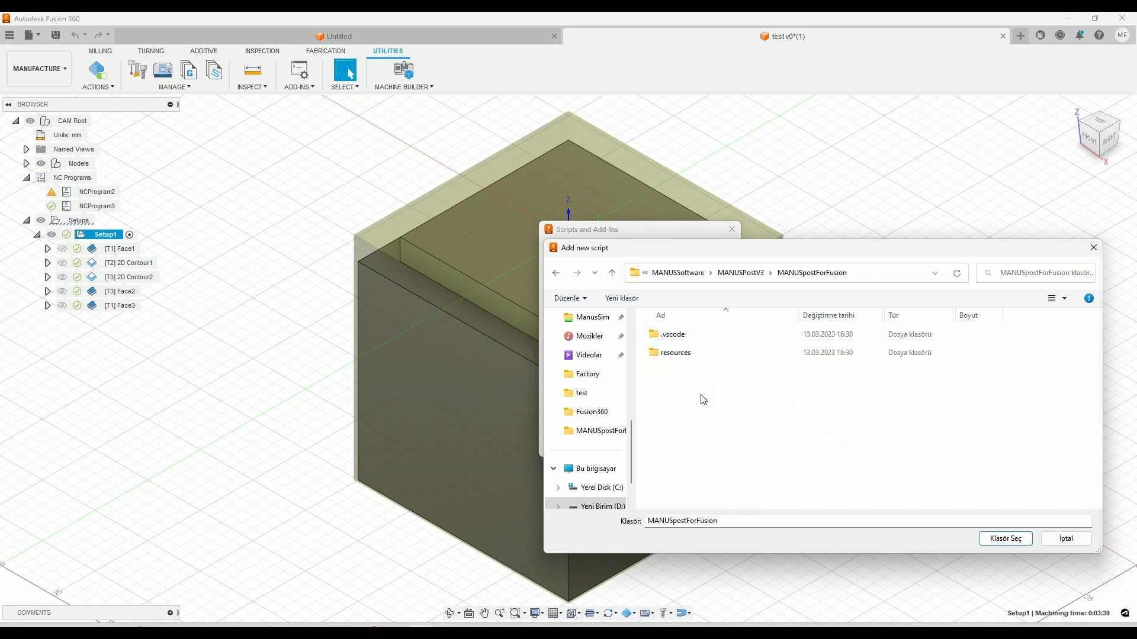
left_click(1006, 538)
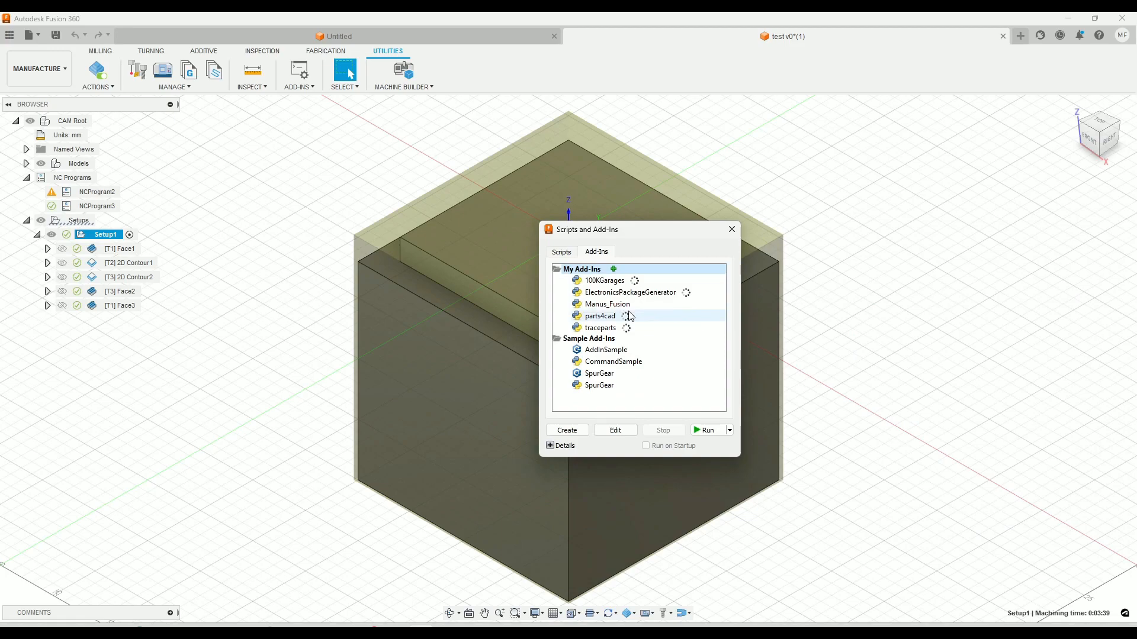
Enable Run on Startup for the Manus_Fusion add-in and run it
left_click(610, 304)
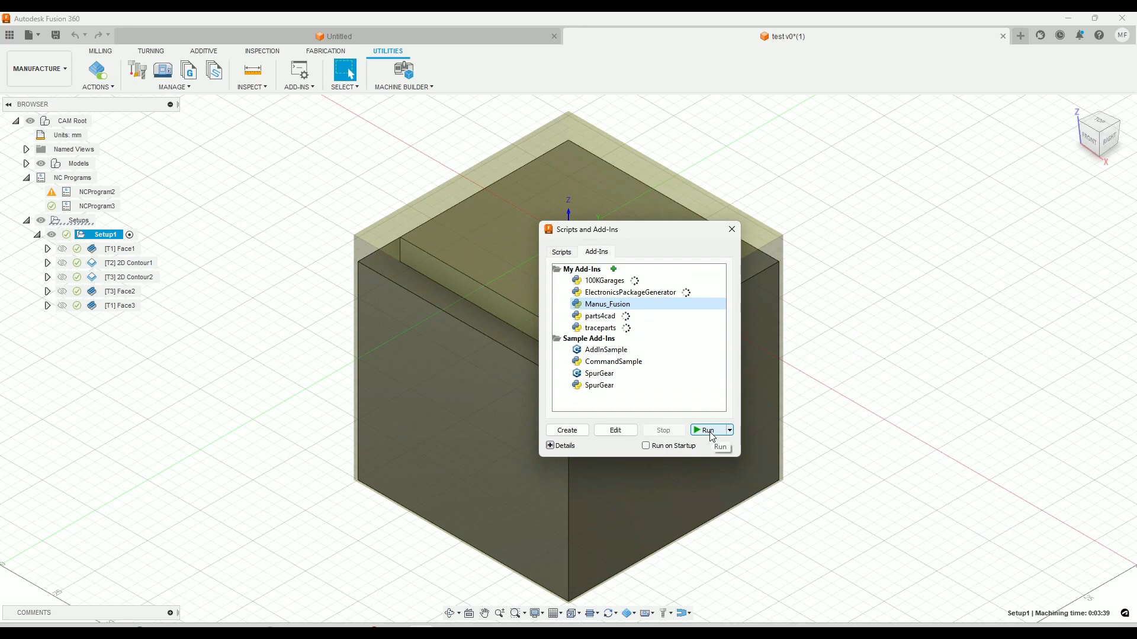
left_click(645, 447)
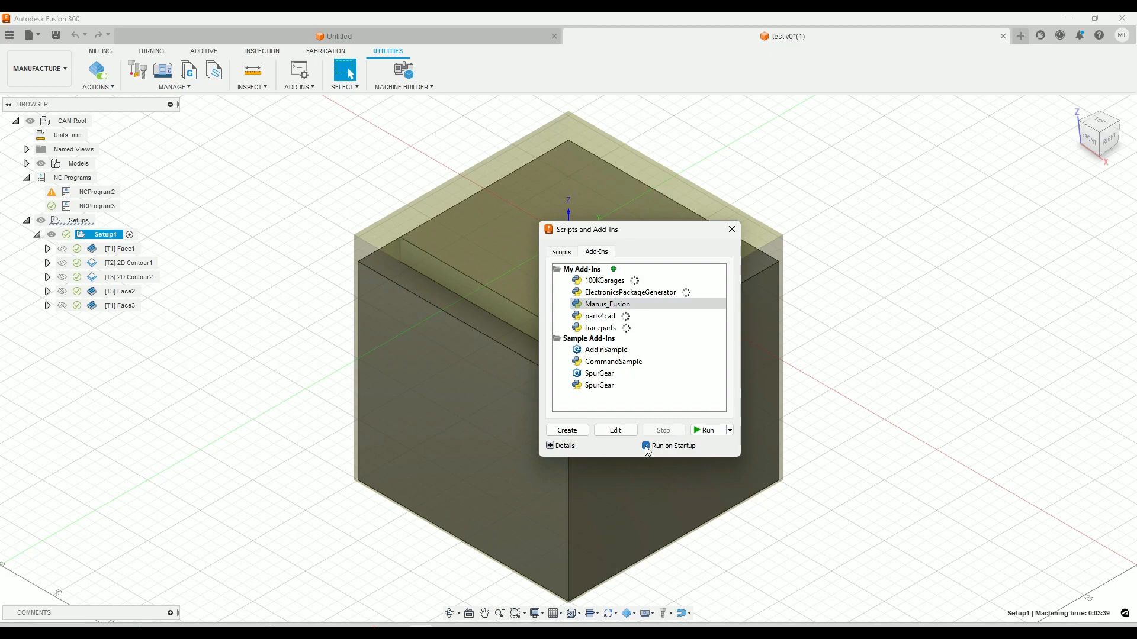
left_click(702, 432)
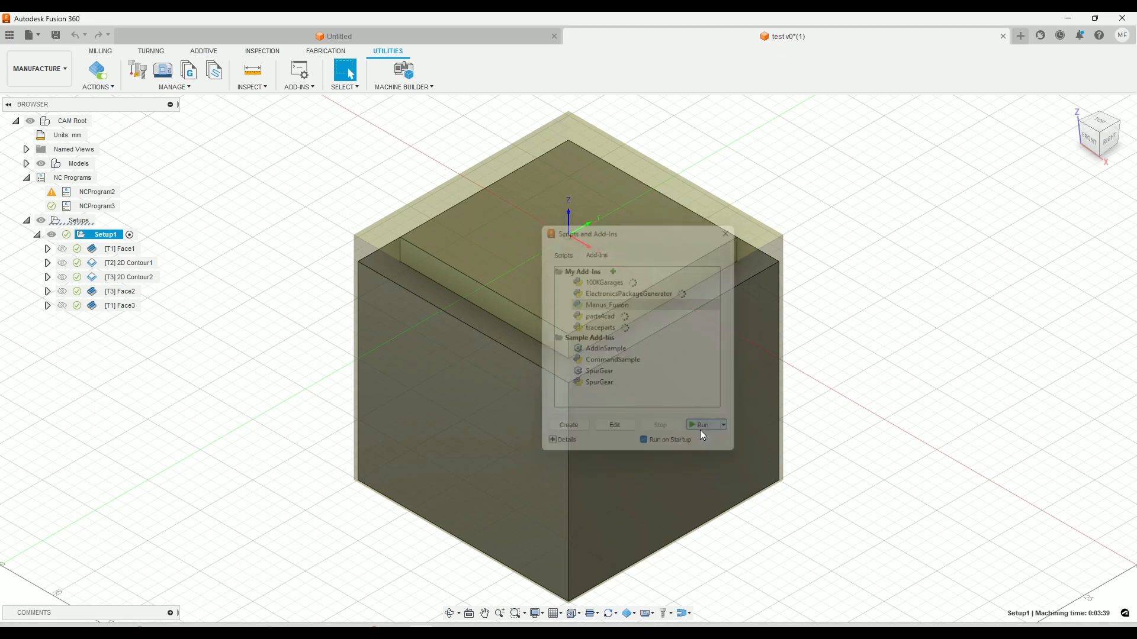
Pin the MANUSpost Processor command from the milling actions to the toolbar
left_click(100, 51)
left_click(646, 87)
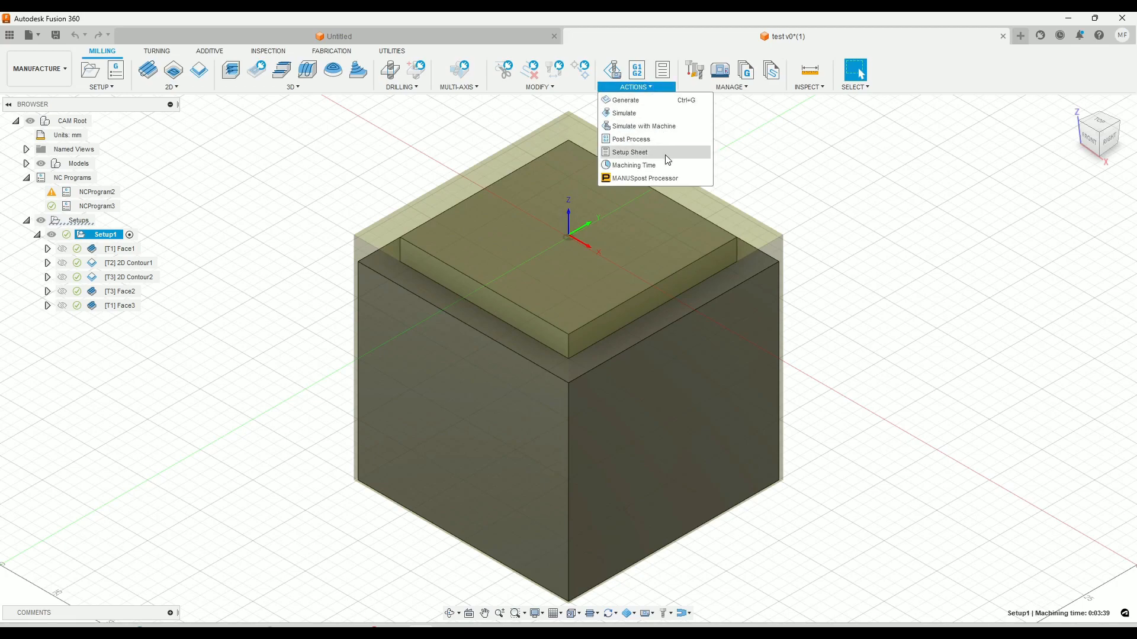
left_click(704, 178)
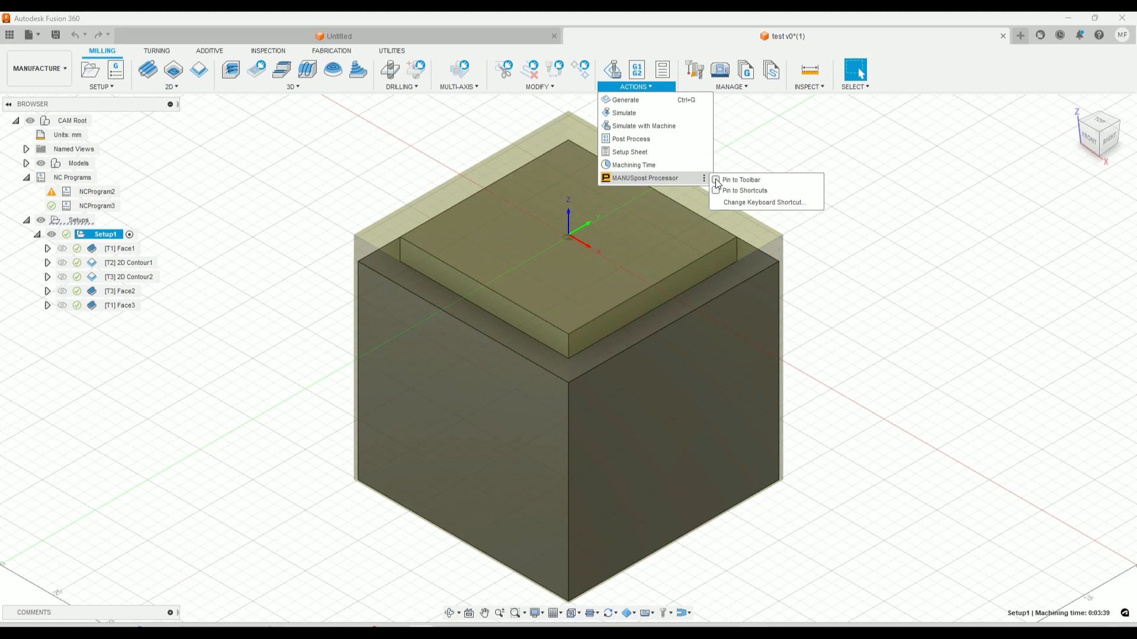
left_click(715, 179)
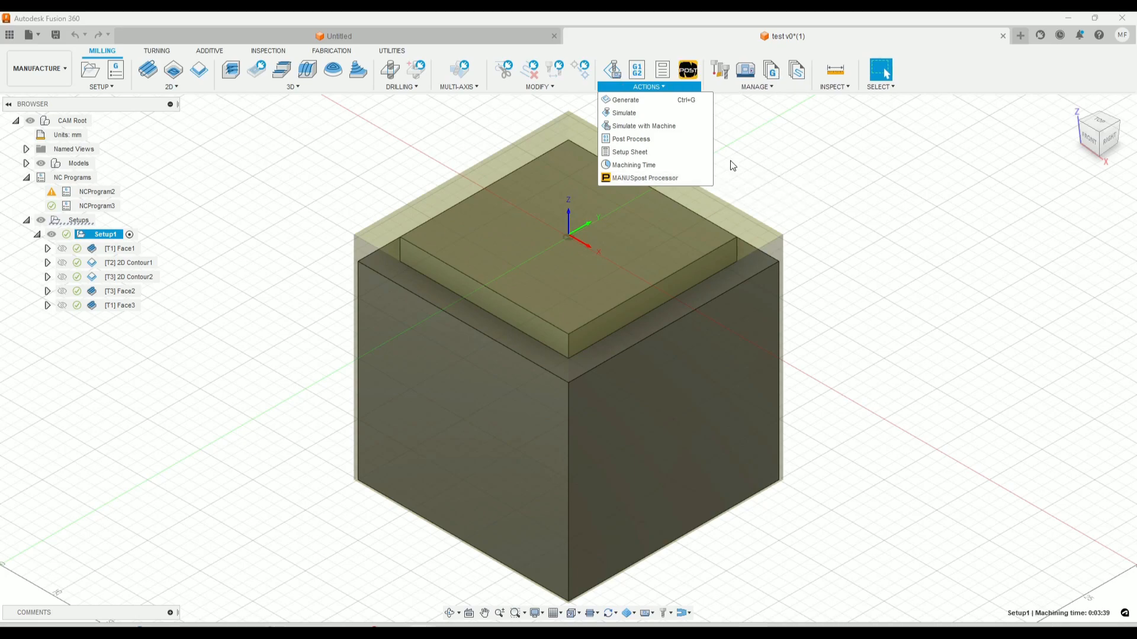
left_click(748, 132)
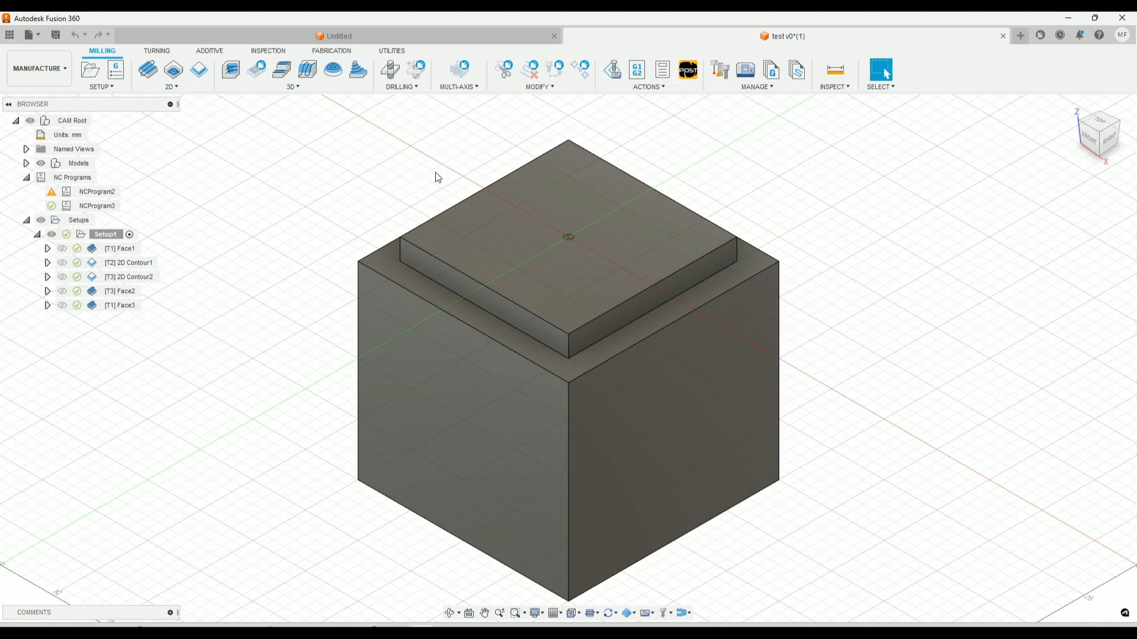
left_click(135, 248)
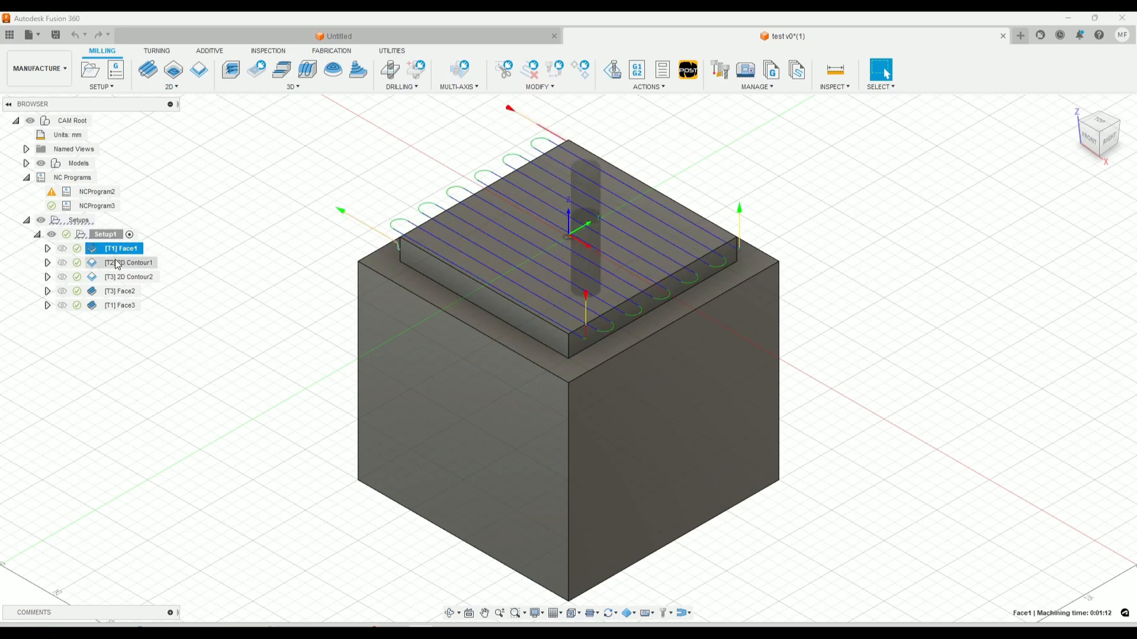
left_click(122, 266, "ctrl")
left_click(134, 279, "ctrl")
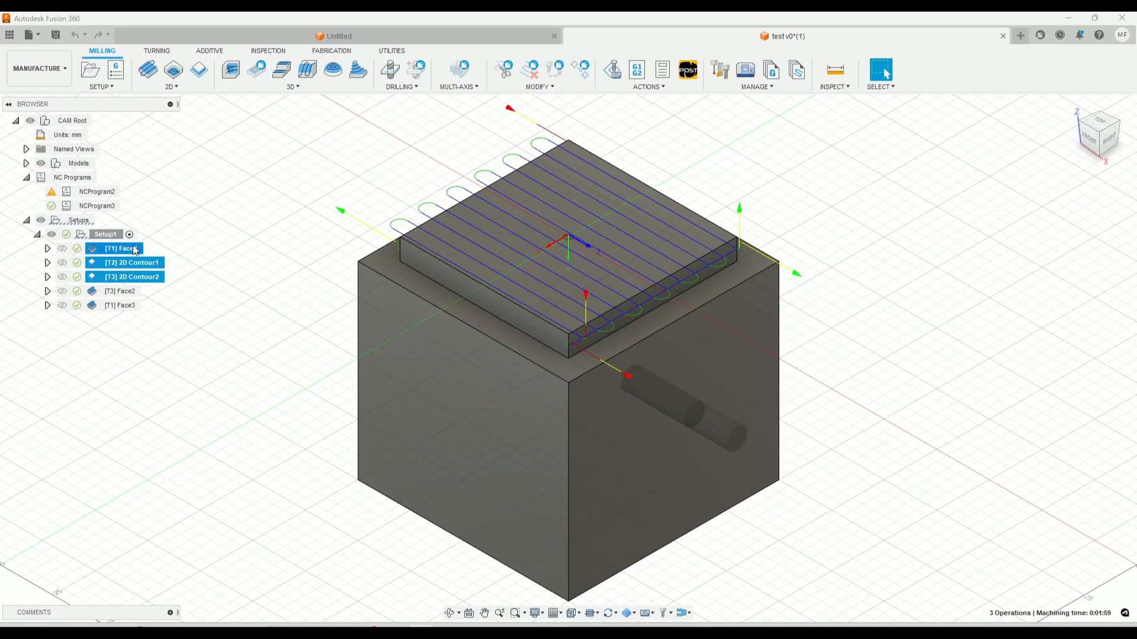
left_click(112, 234)
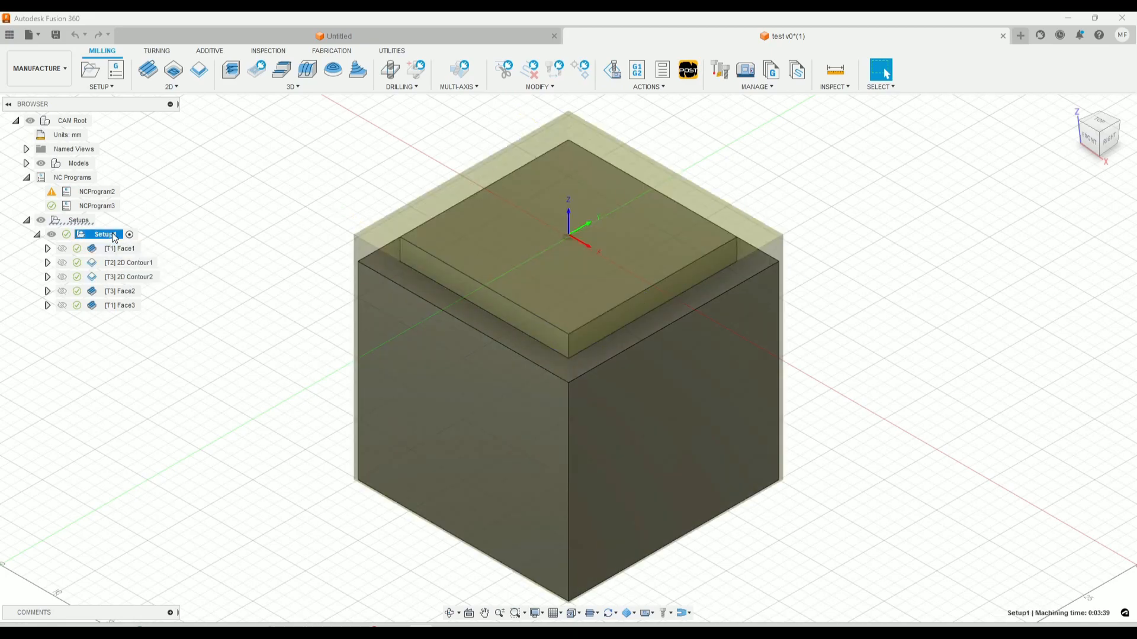
Select the Face1 and 2D Contour1 operations and choose HAAS_UMC500SS as the CNC machine in MANUSpost Processor
left_click(119, 249)
left_click(138, 264, "ctrl")
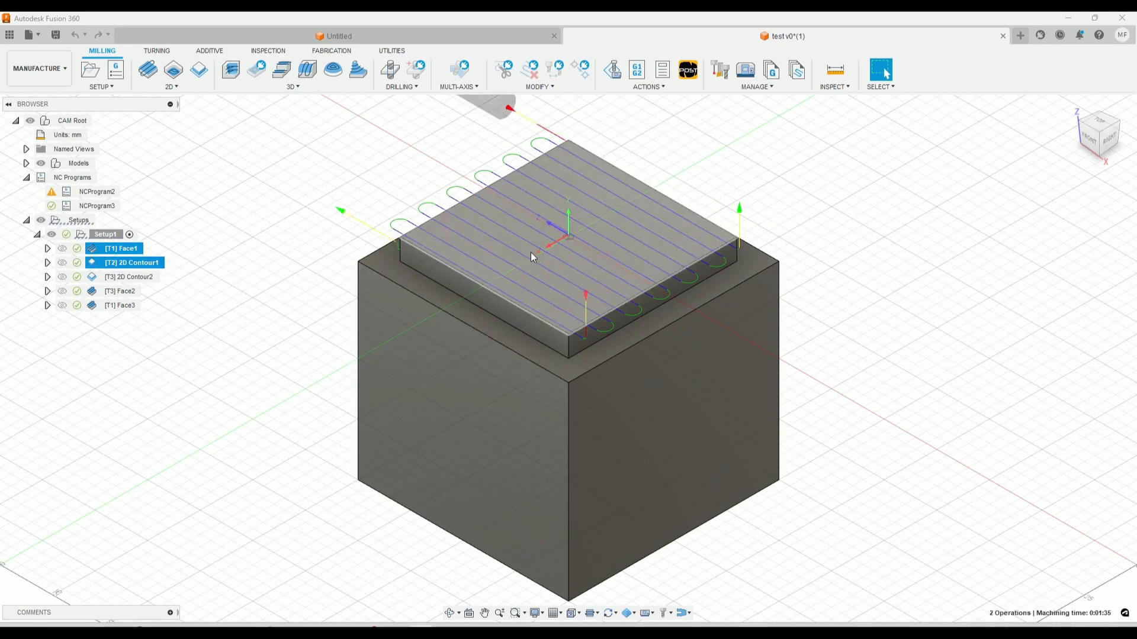
left_click(688, 71)
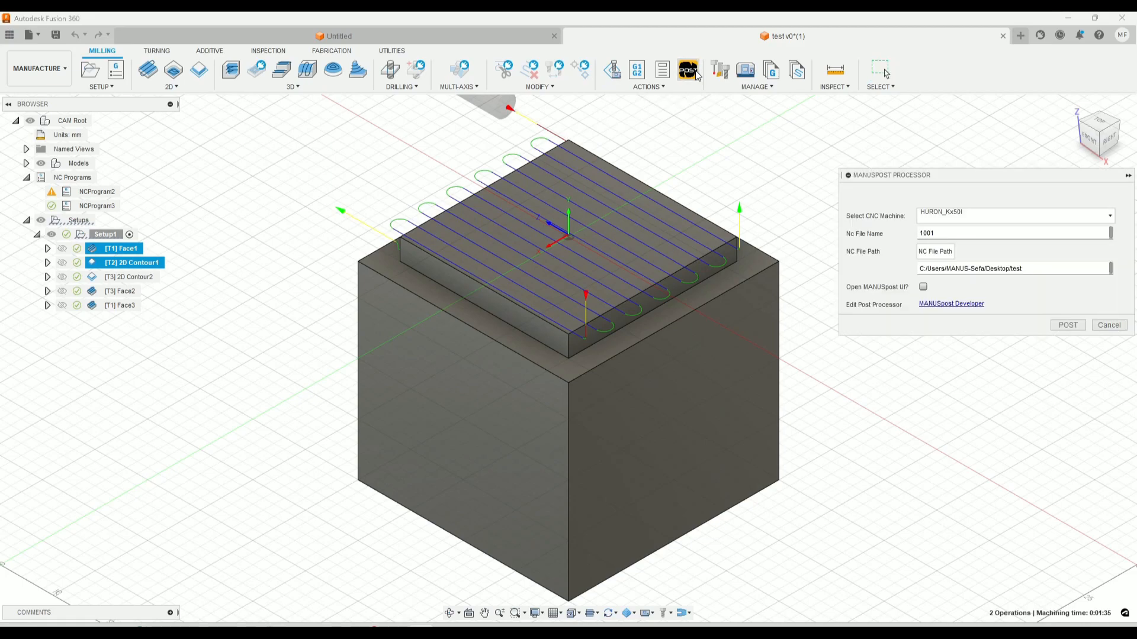
left_click(998, 217)
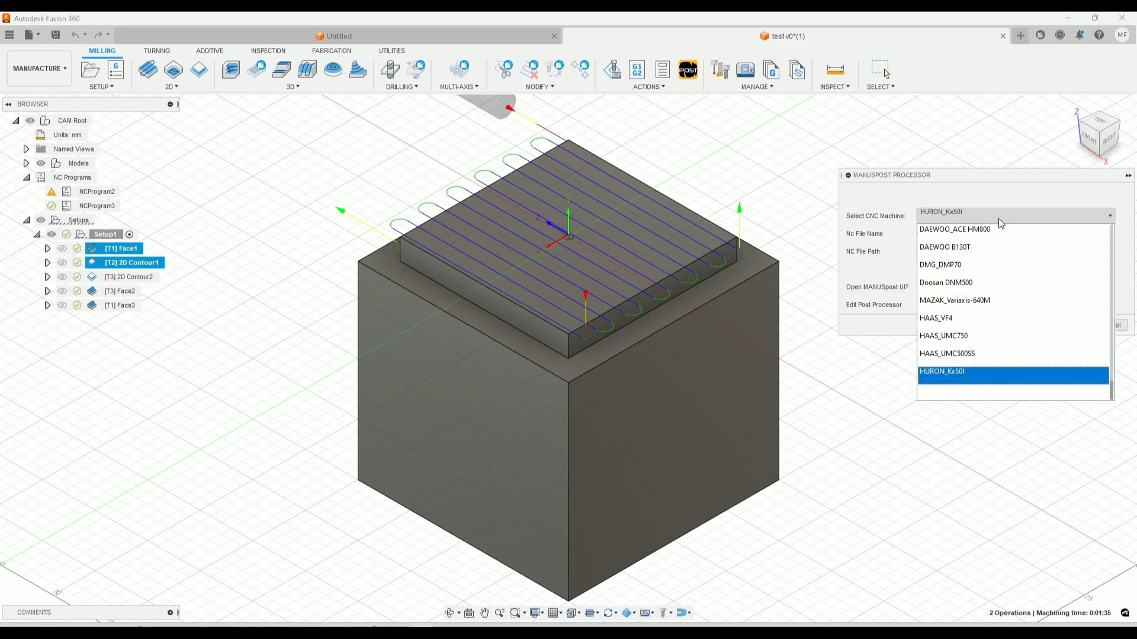
left_click(1006, 353)
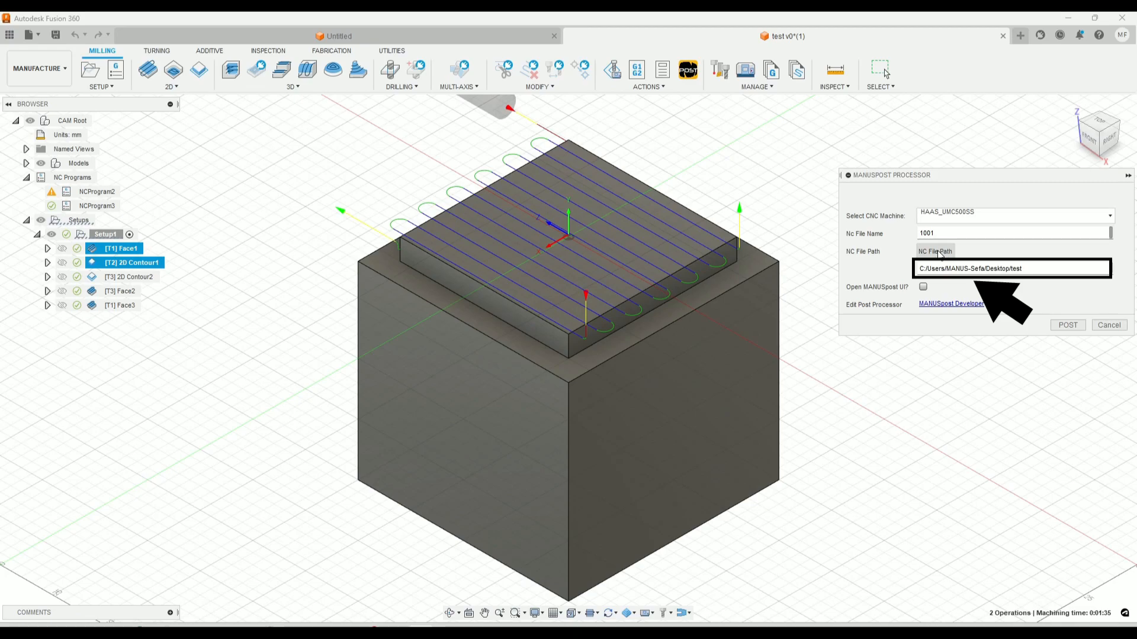
Set the NC file path to the test folder on the Desktop and post the selected operations
left_click(936, 251)
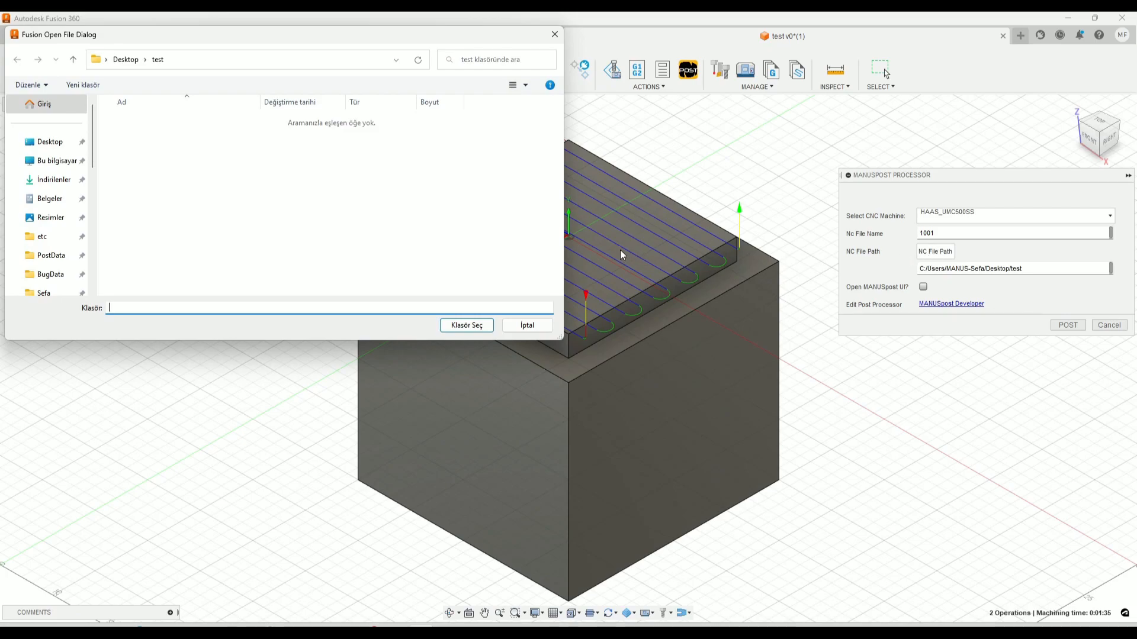
left_click(467, 325)
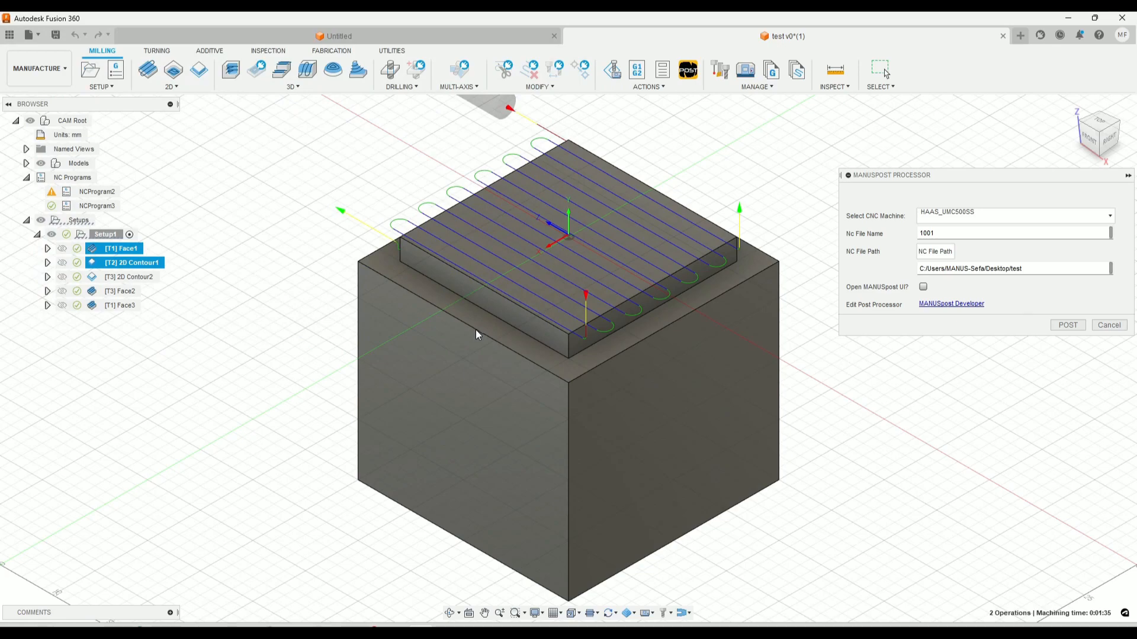
left_click(1064, 326)
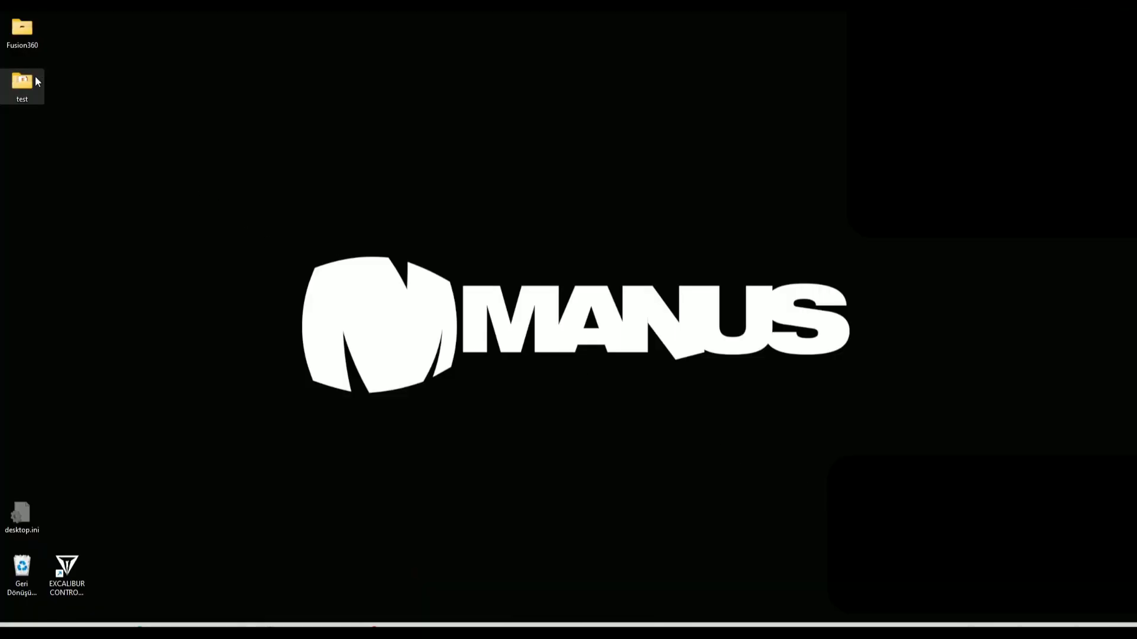
Open the test folder on the desktop to check the posted files, and return to Fusion 360
double_click(36, 78)
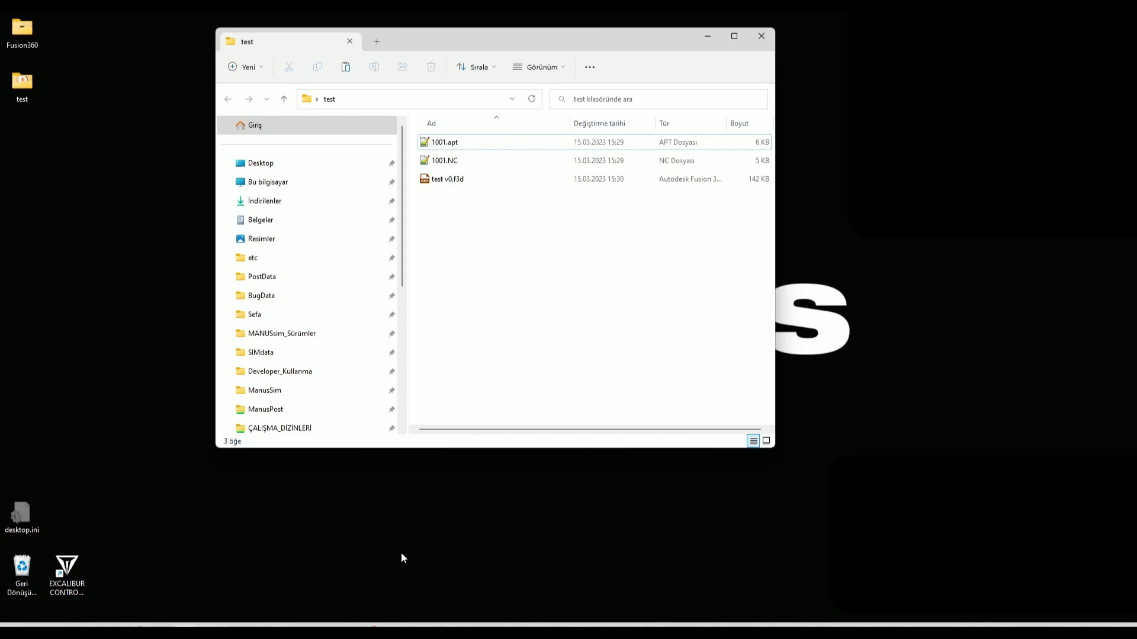
left_click(420, 630)
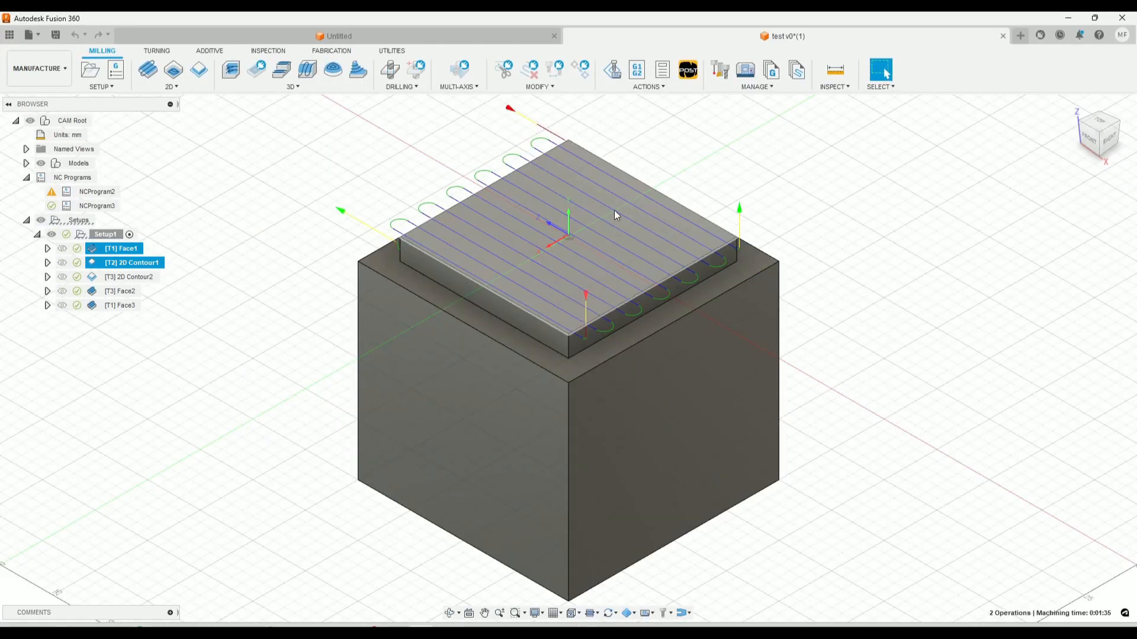
Open the MANUSpost Developer site from MANUSpost Processor, log in with Google and open the saved HAAS UMC500SS post processor
left_click(687, 72)
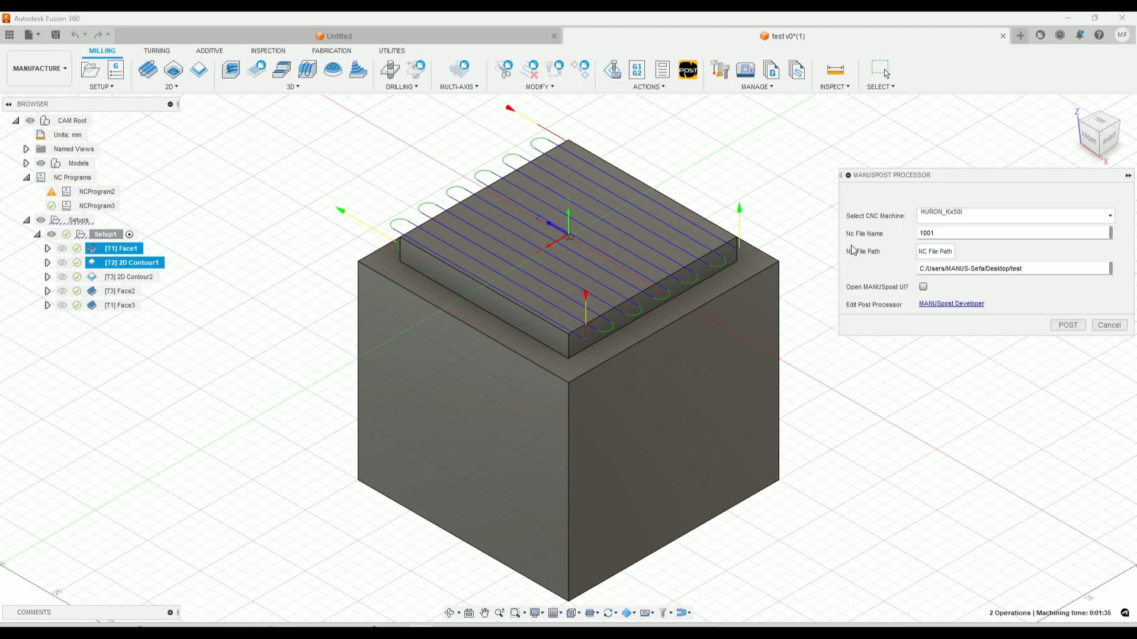
left_click(952, 304)
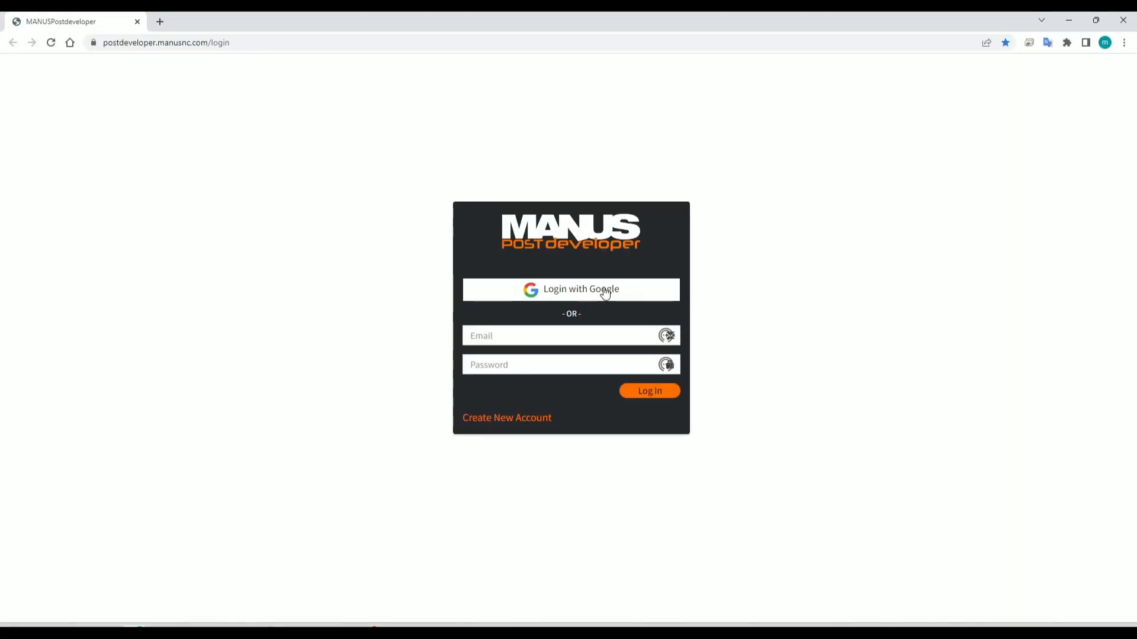
left_click(604, 292)
left_click(541, 271)
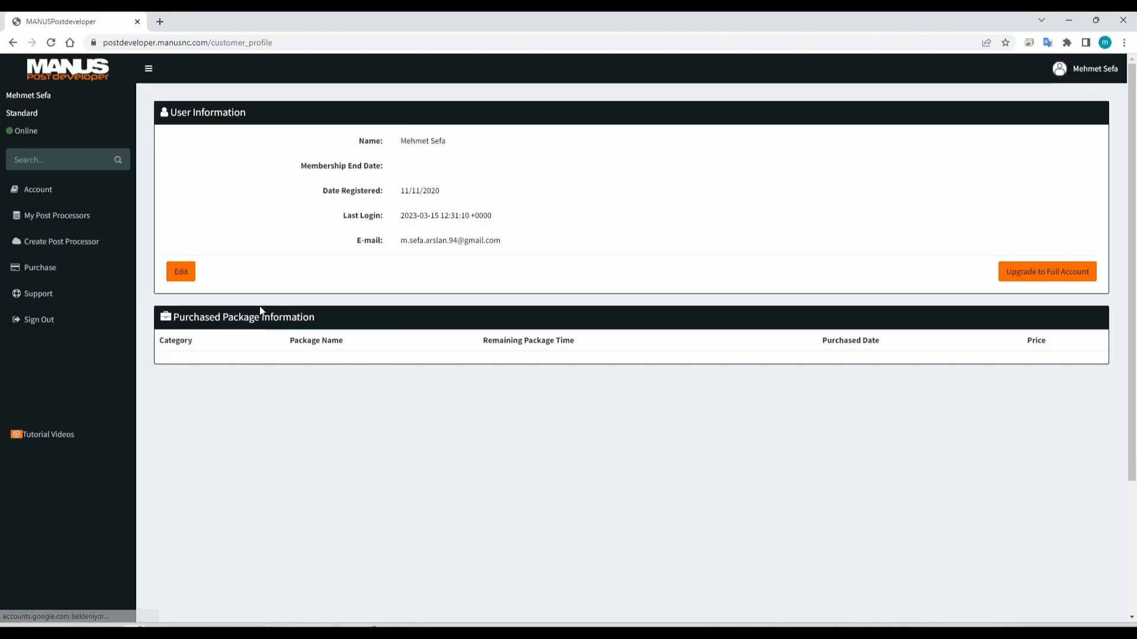
left_click(49, 216)
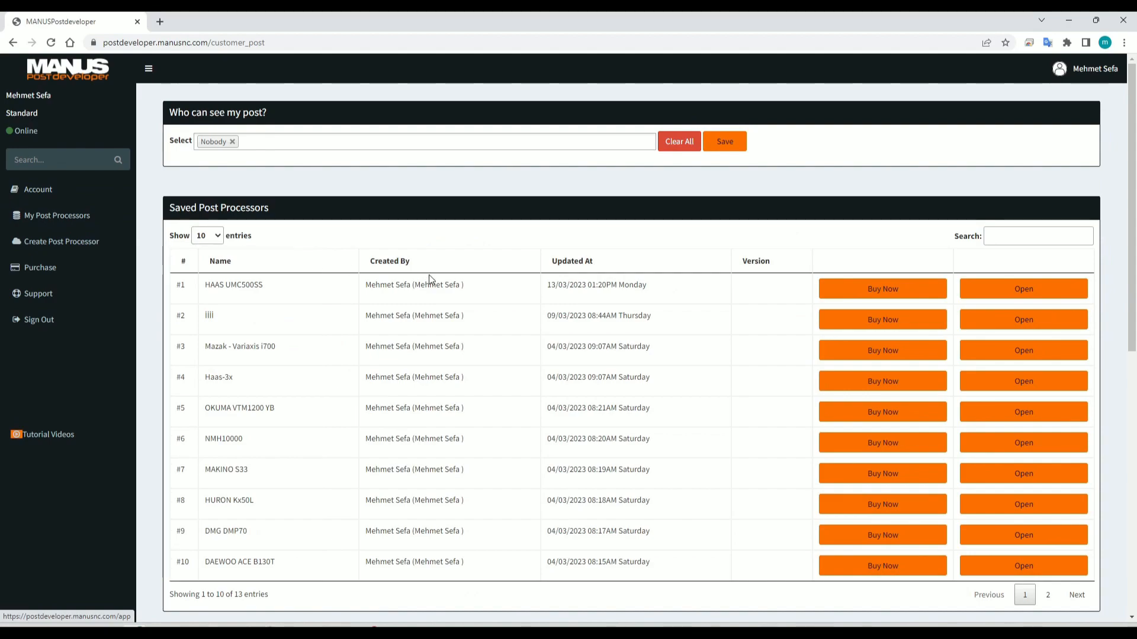
left_click(1000, 296)
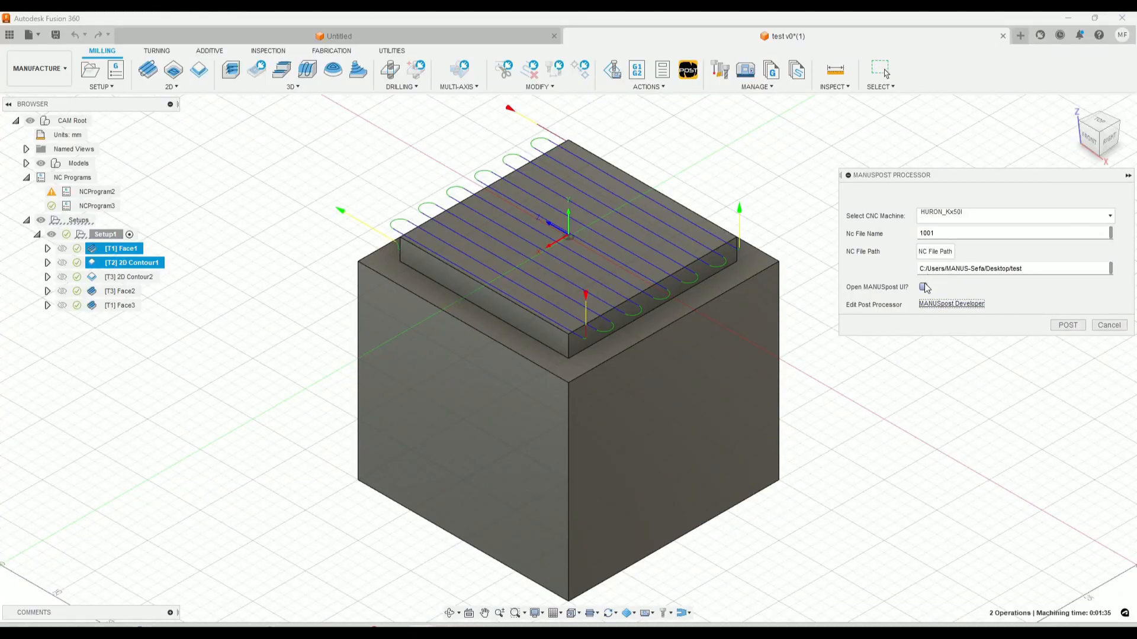
Back in Fusion 360, post the selected operations for HAAS_UMC500SS with Open MANUSpost UI enabled
left_click(924, 287)
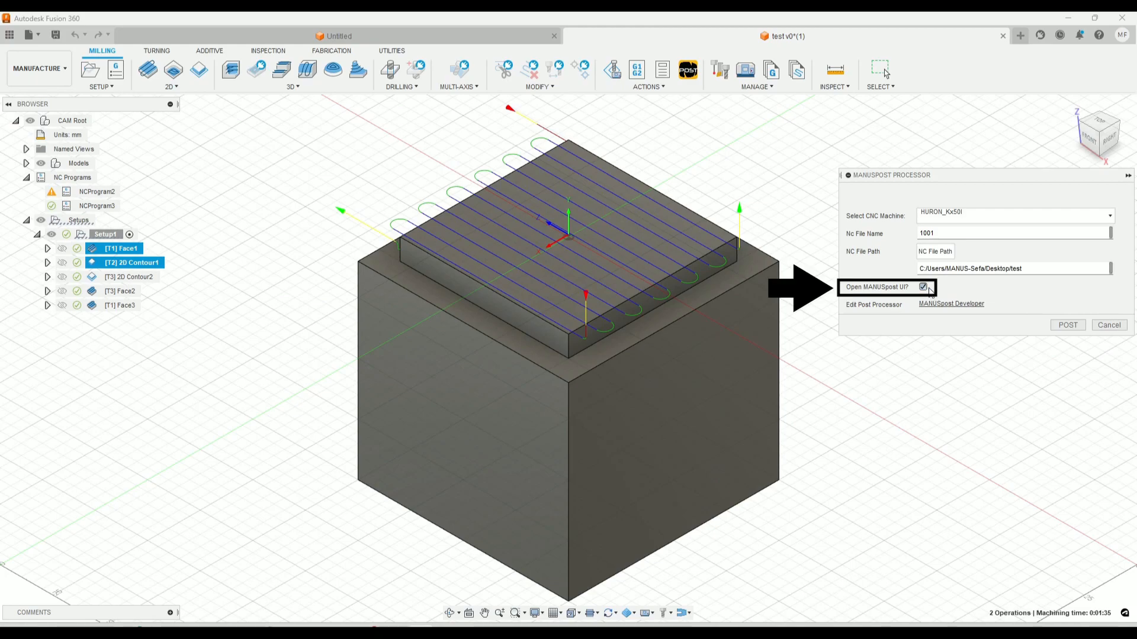
left_click(973, 213)
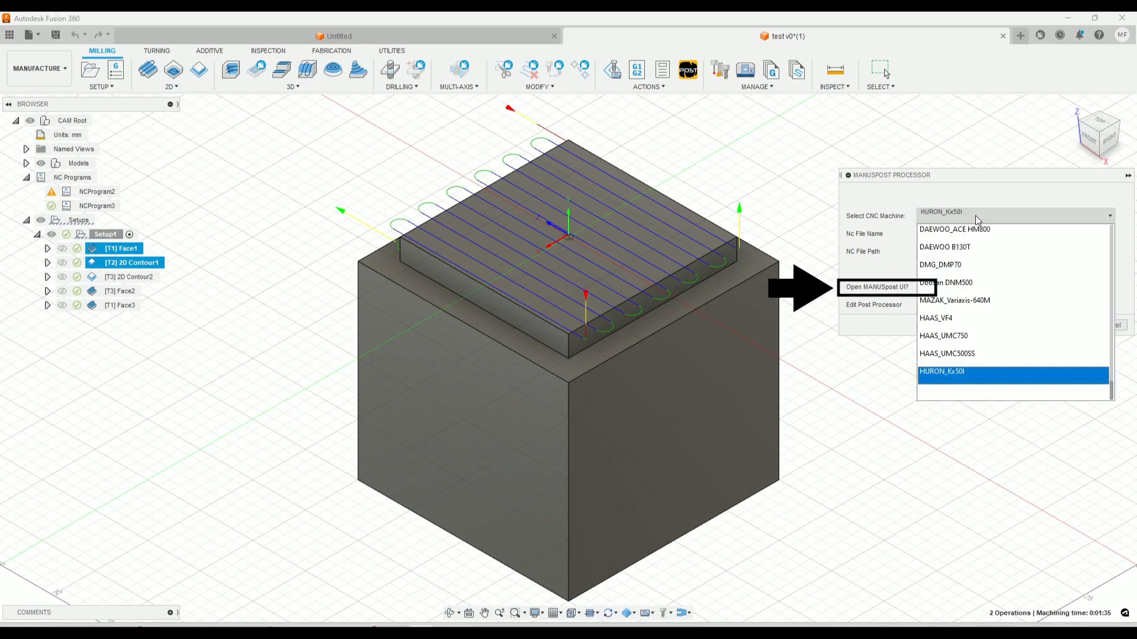
left_click(971, 354)
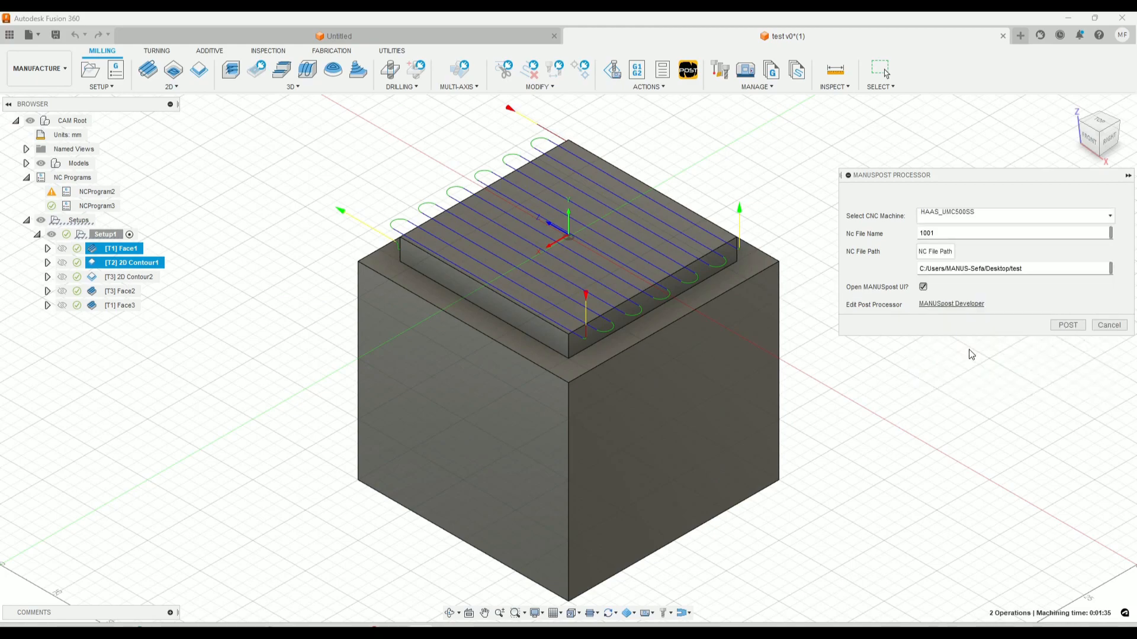
left_click(1067, 325)
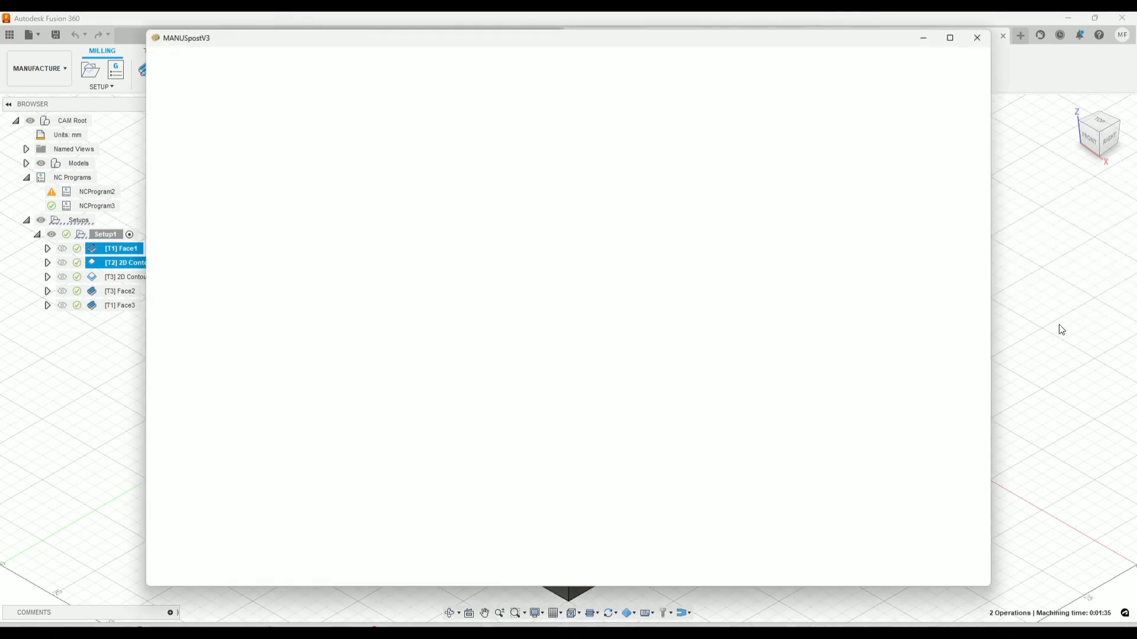